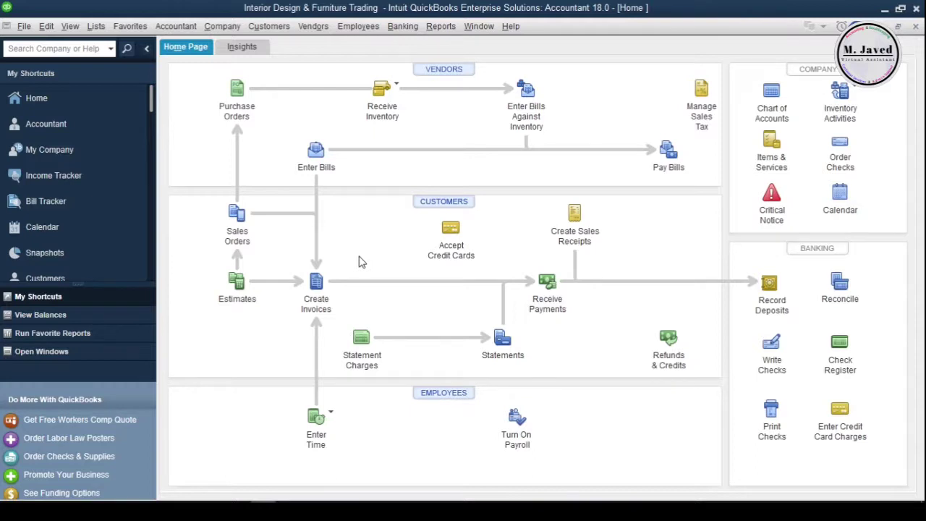
Step: Print-preview blank invoice #18, zooming in on the company header, then close the invoice
click(316, 284)
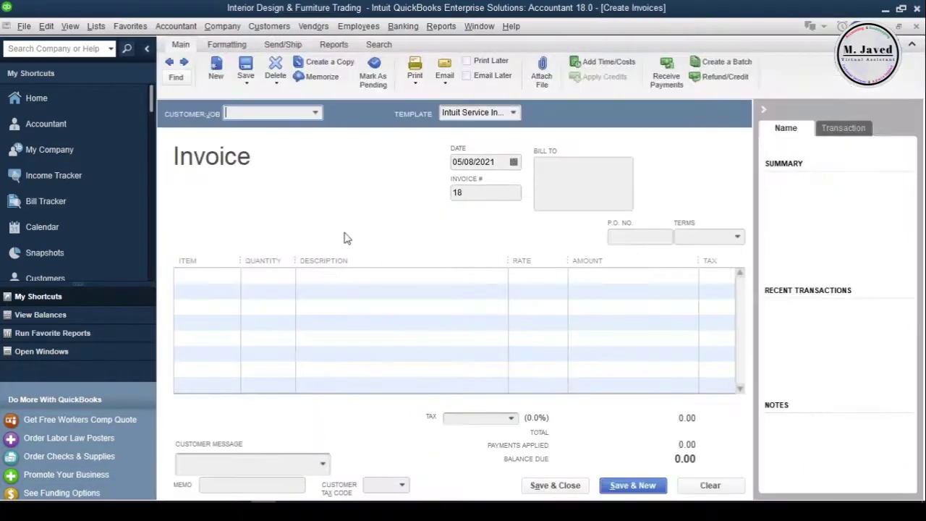
click(414, 81)
click(427, 101)
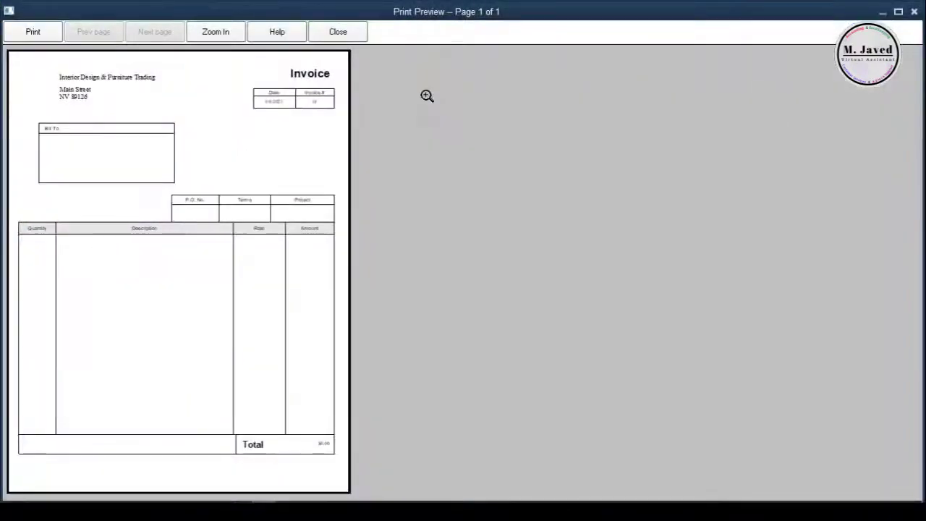
click(99, 88)
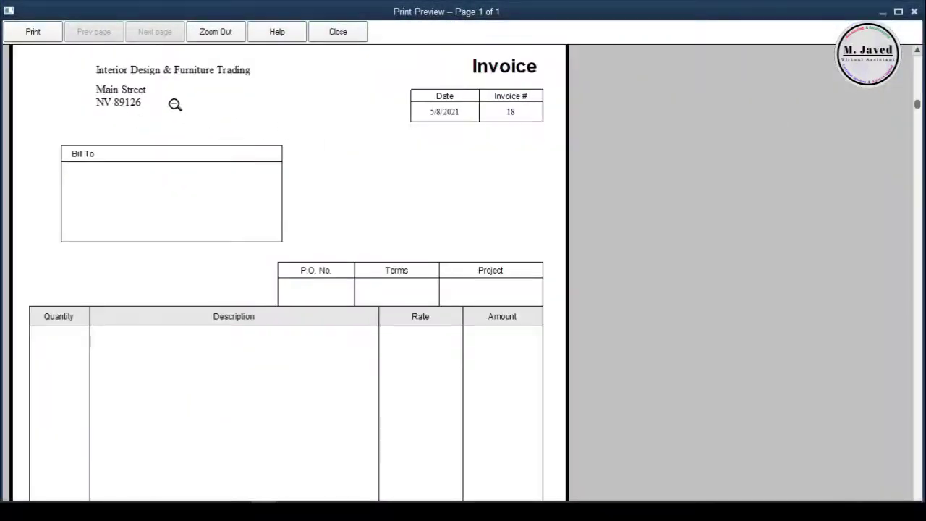
click(354, 36)
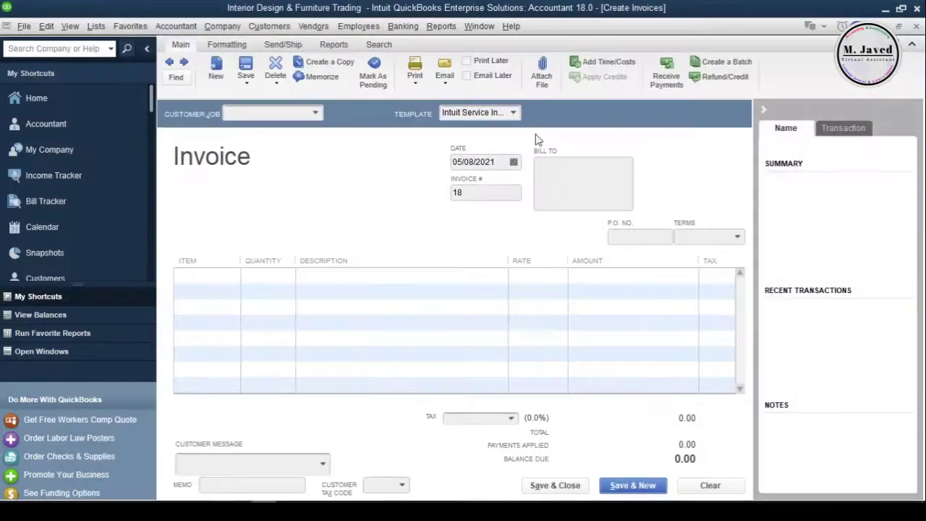
click(916, 26)
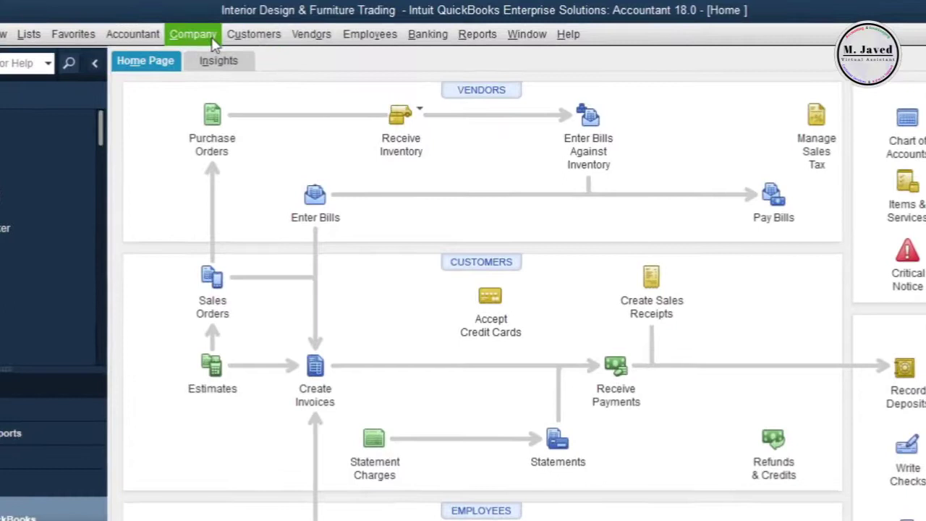
Step: Open Company > My Company to show the company's contact and legal details
click(209, 32)
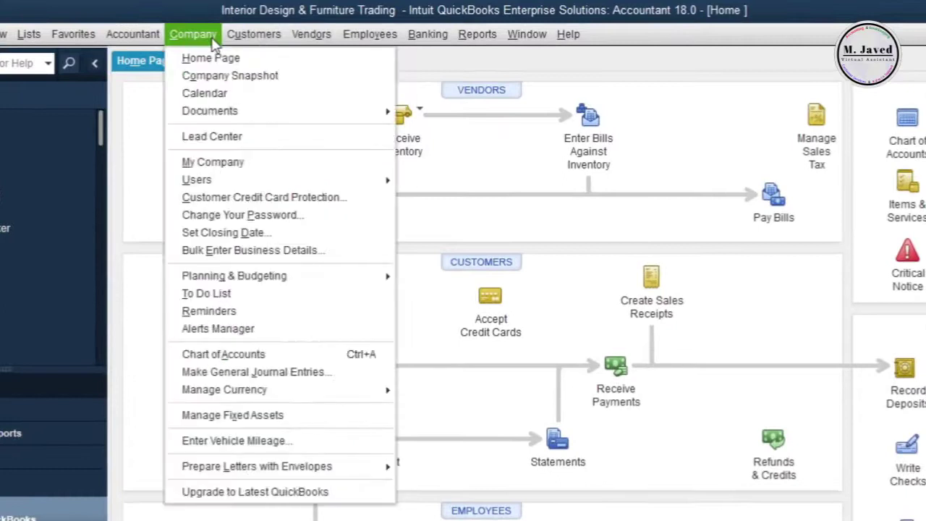
click(257, 163)
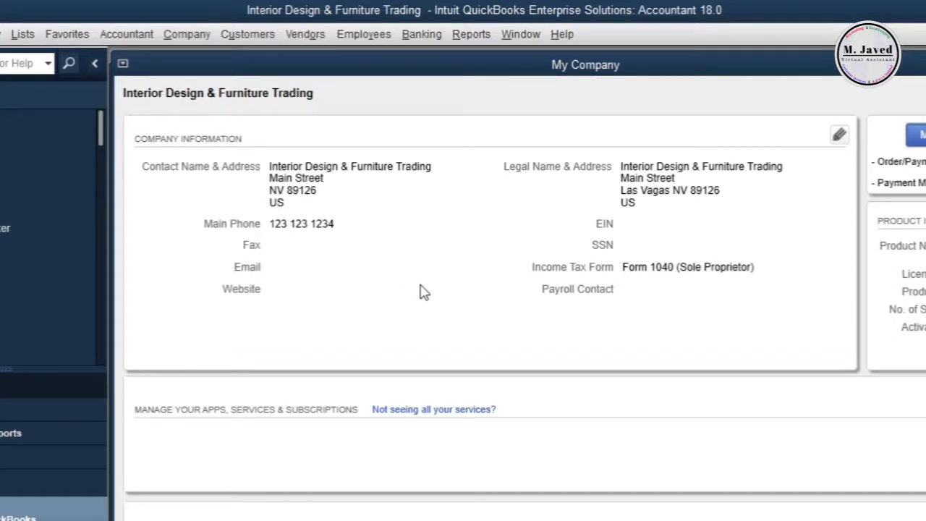
Step: Edit the company name to read '3D Interior Design & Furniture Trading LLC'
click(839, 135)
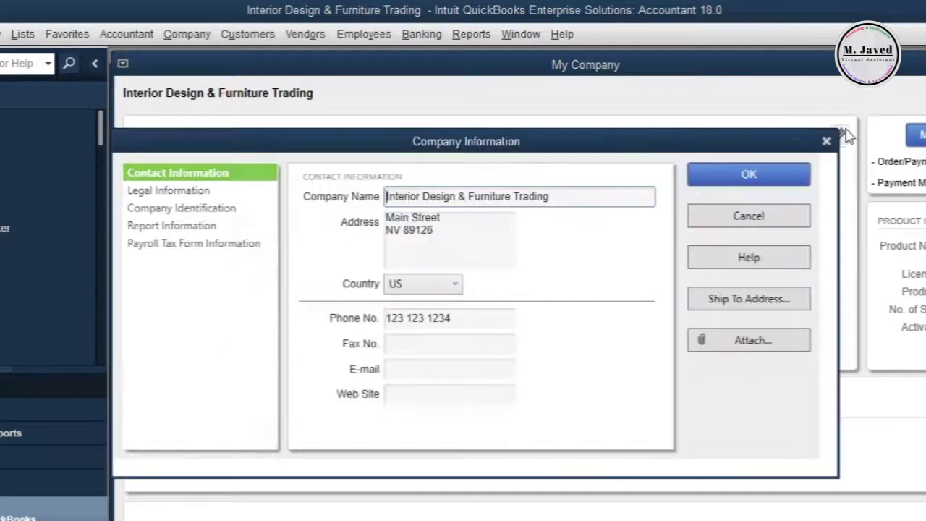
click(593, 195)
text(LLc)
key(Left)
key(Left)
key(Left)
key(Left)
key(Left)
key(Right)
key(Right)
key(Right)
key(Right)
key(Right)
key(Right)
key(BackSpace)
key(BackSpace)
key(BackSpace)
text(LLC)
click(567, 196)
key(Left)
key(Left)
key(Left)
key(Left)
key(Left)
key(Left)
key(Left)
key(Left)
key(Left)
key(Left)
key(Left)
key(Left)
key(Left)
key(Left)
key(Left)
key(Left)
key(Left)
key(Left)
key(Left)
key(Left)
key(Left)
key(Left)
key(Left)
key(Left)
key(Left)
key(Left)
key(Left)
text(3)
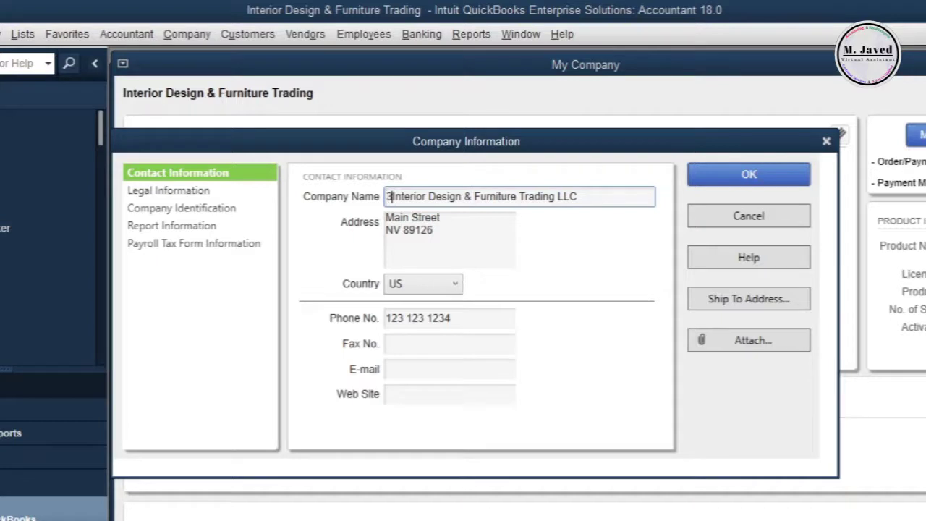
text(D)
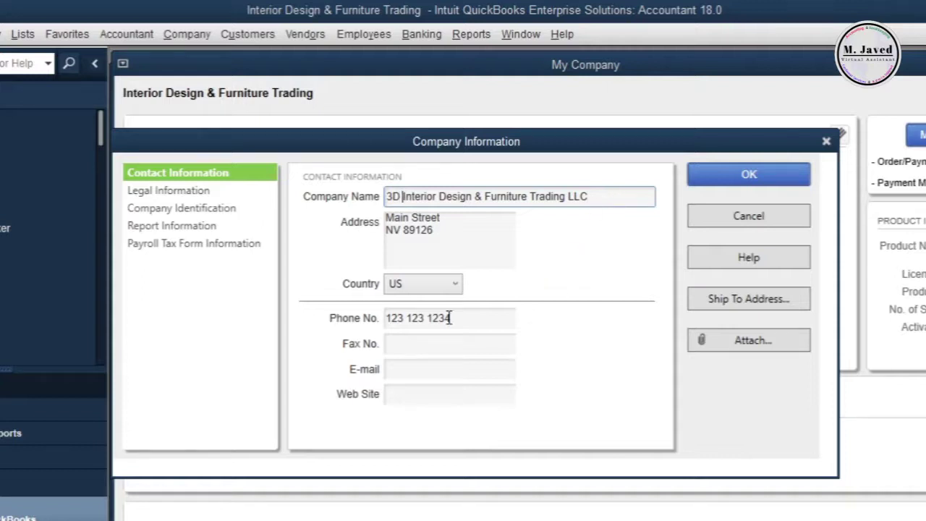
click(445, 370)
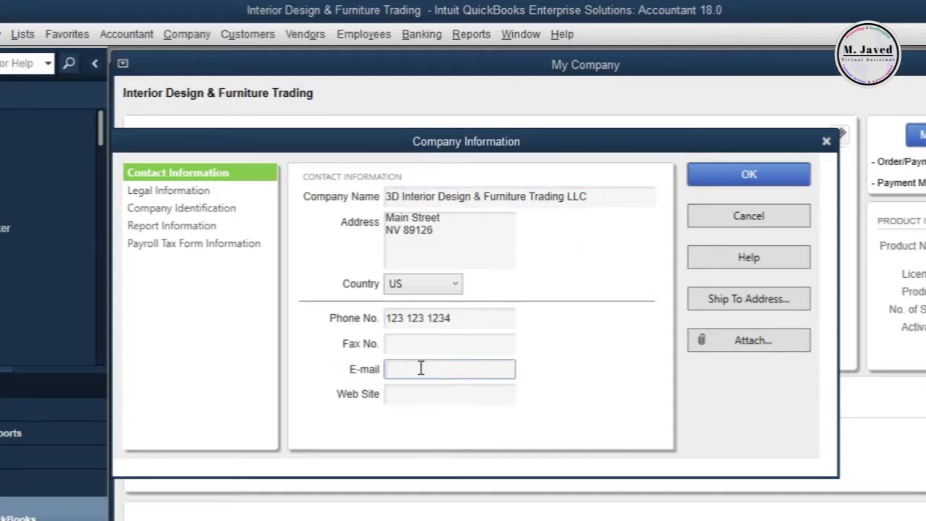
click(414, 395)
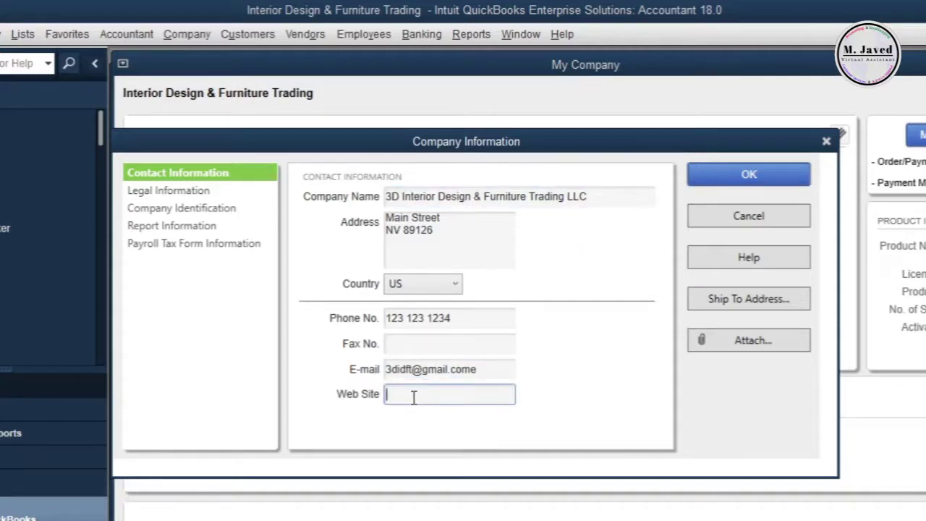
text(www.3didft.com)
click(601, 201)
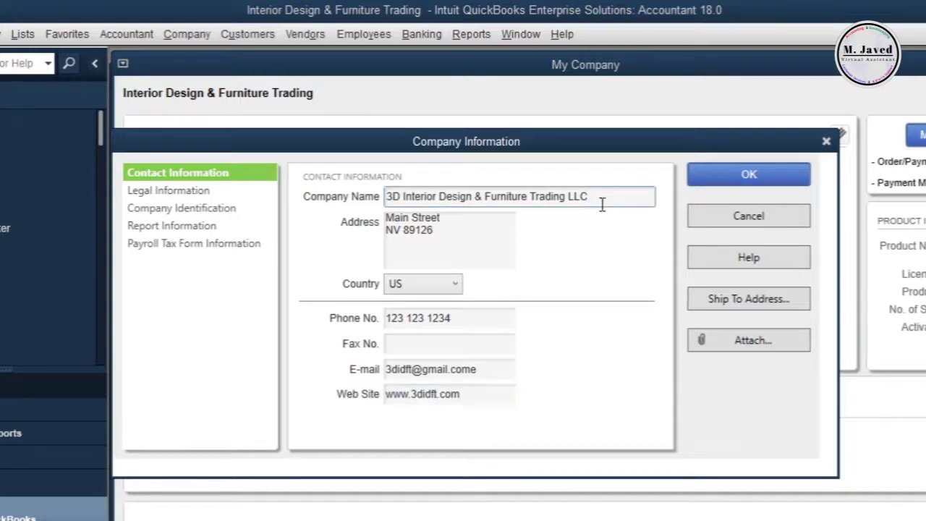
Step: Change the legal name to '3D Interior Design & Furniture Trading LLC'
click(194, 193)
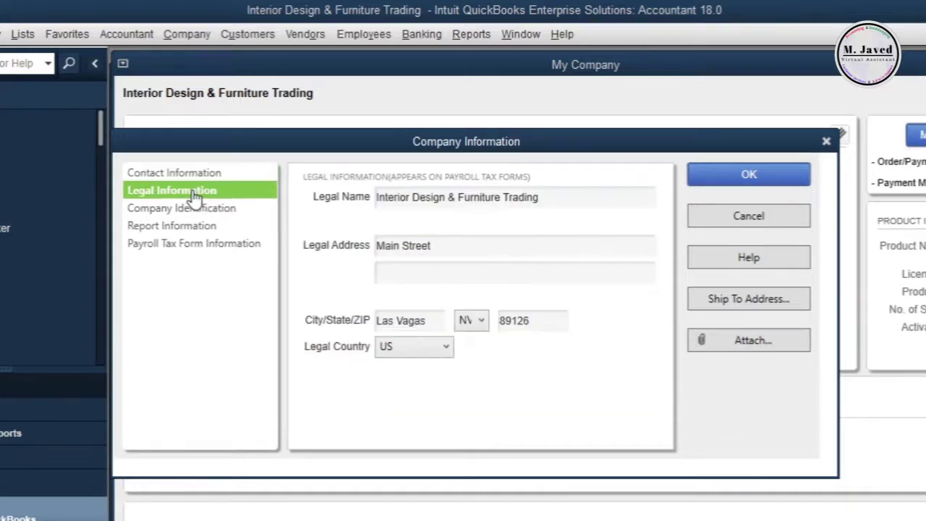
click(383, 196)
text(LLC)
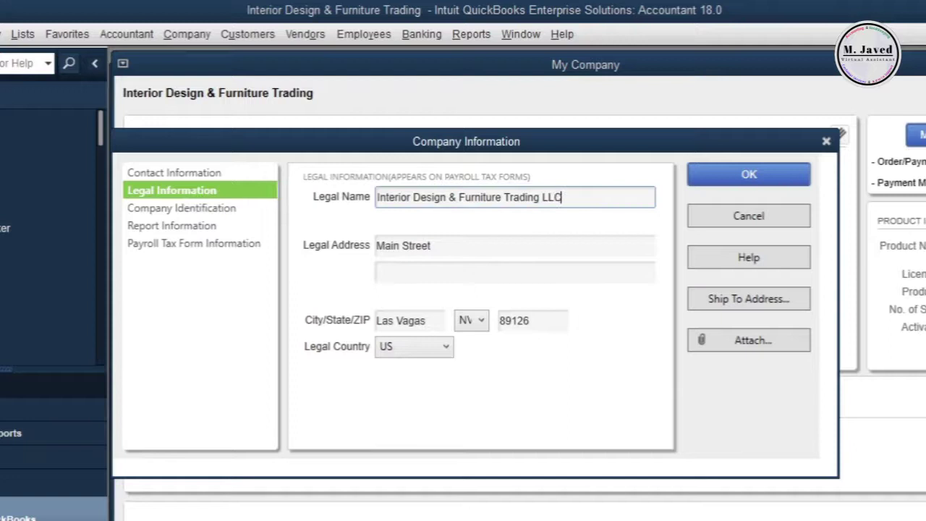
click(502, 197)
click(377, 197)
text(3D)
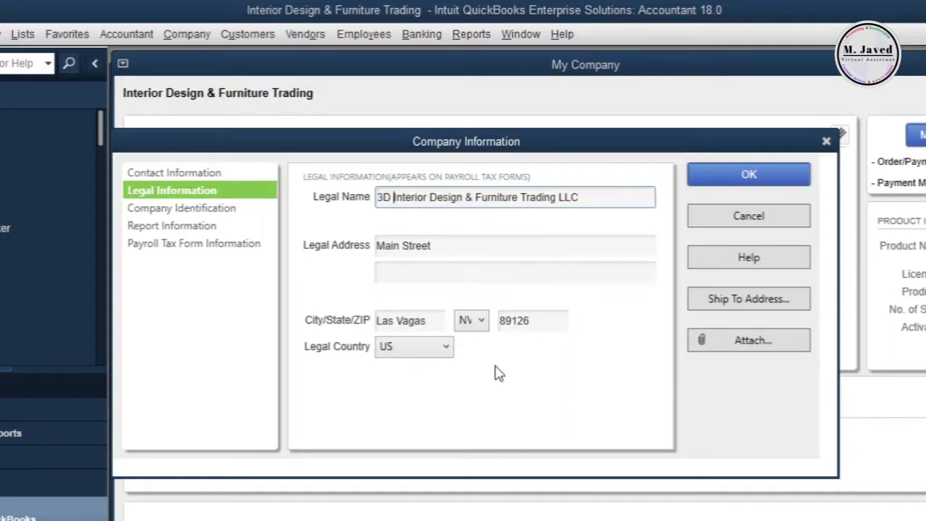
Step: Leave the Social Security Number empty under Company Identification
click(251, 214)
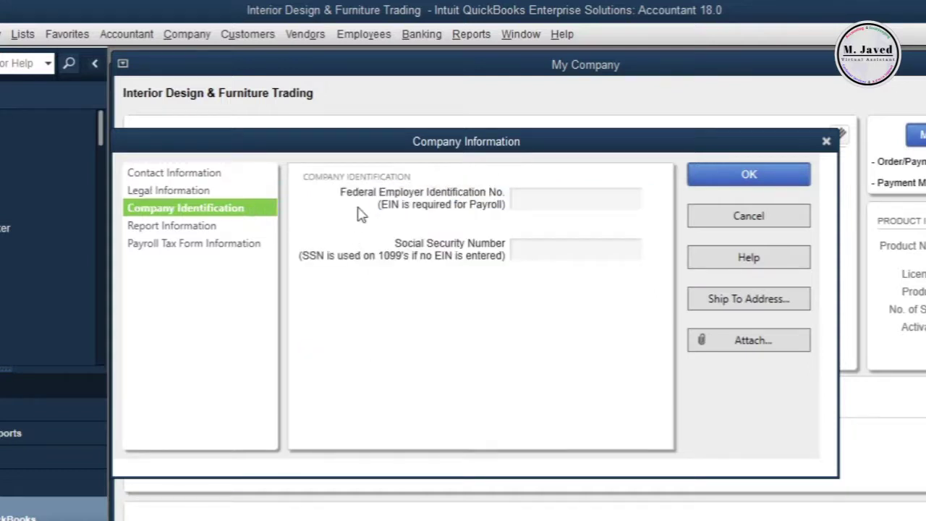
click(544, 249)
text(123 234 ......)
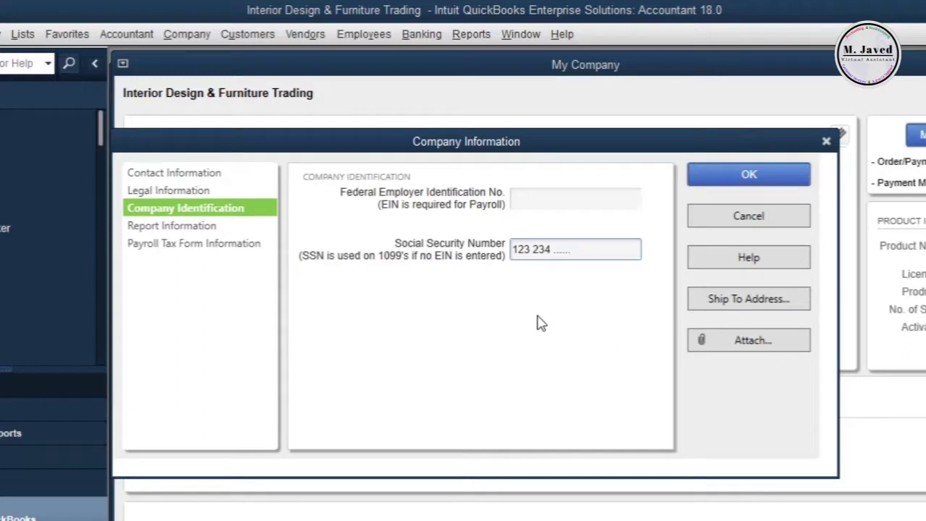
key(ctrl+a)
key(BackSpace)
click(227, 228)
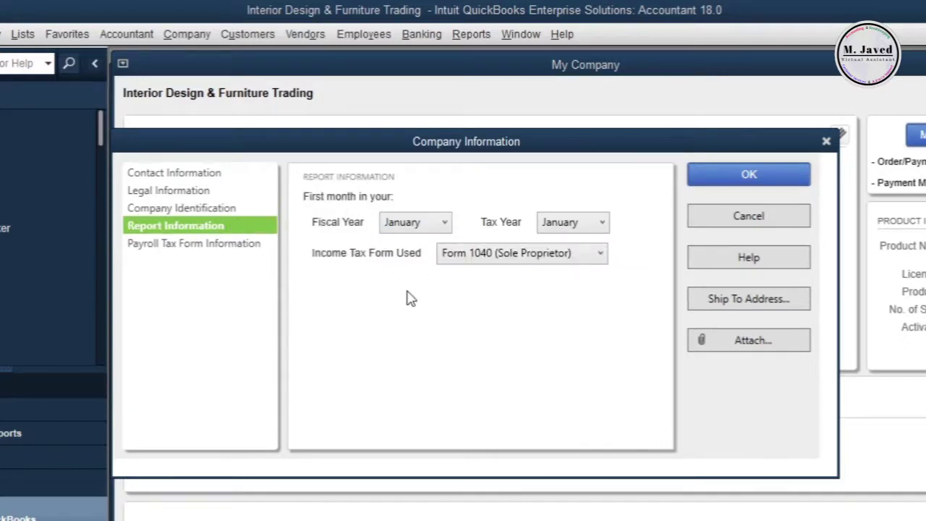
Step: Keep January as the fiscal and tax year start and list the income tax form options
click(416, 222)
click(578, 223)
click(579, 223)
click(454, 322)
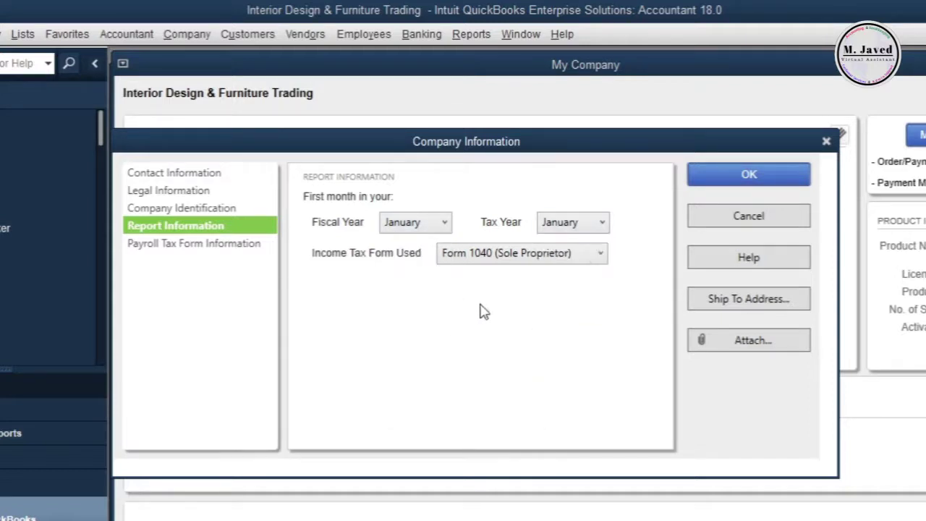
click(601, 254)
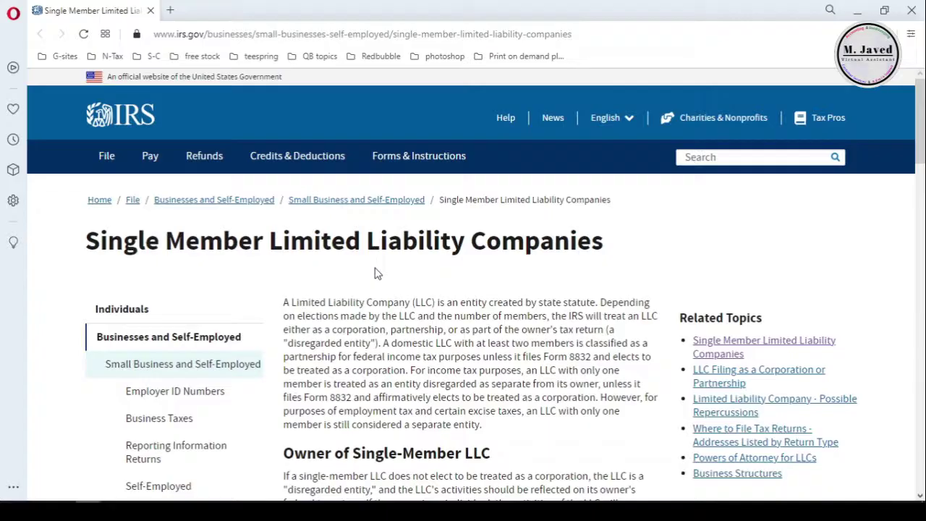
scroll(584, 285, down, 4)
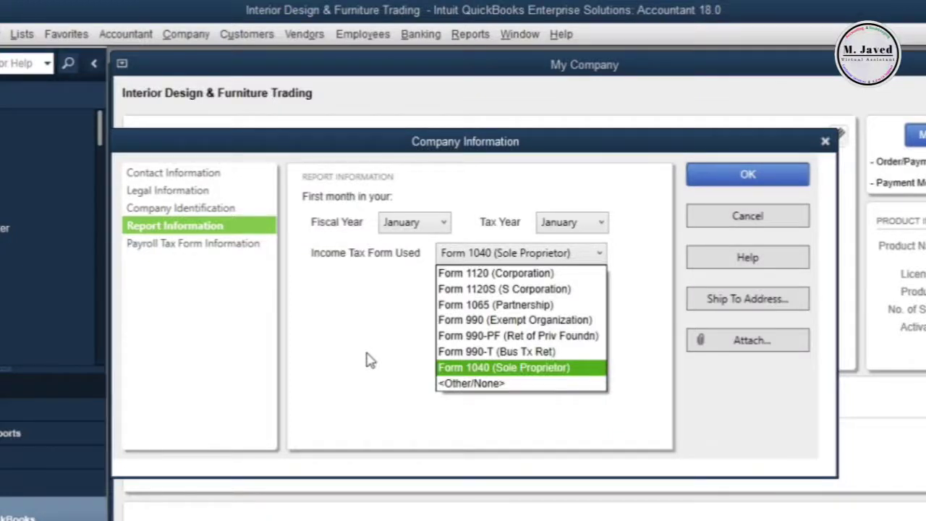
Step: Keep Form 1040 (Sole Proprietor) and show the Payroll Tax Form Information page
click(369, 360)
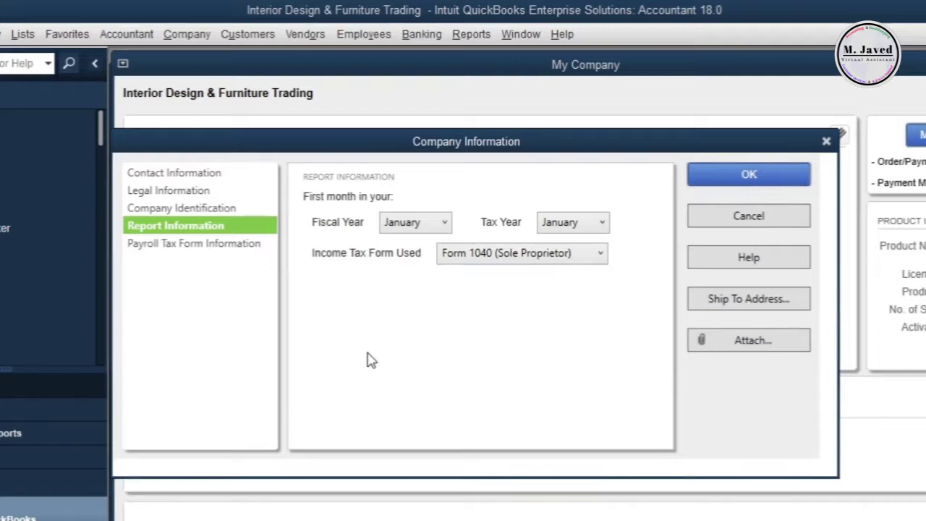
click(243, 248)
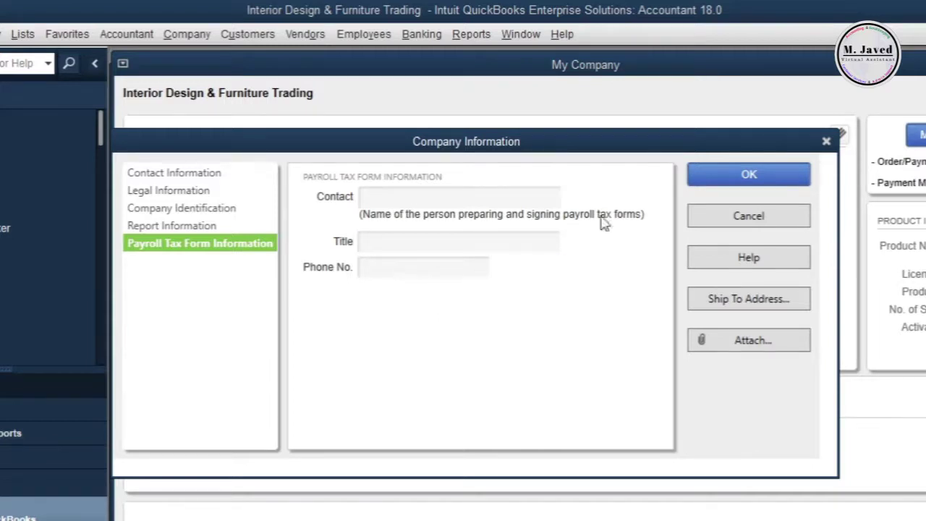
Step: Save the company information with OK and close the My Company page
click(756, 185)
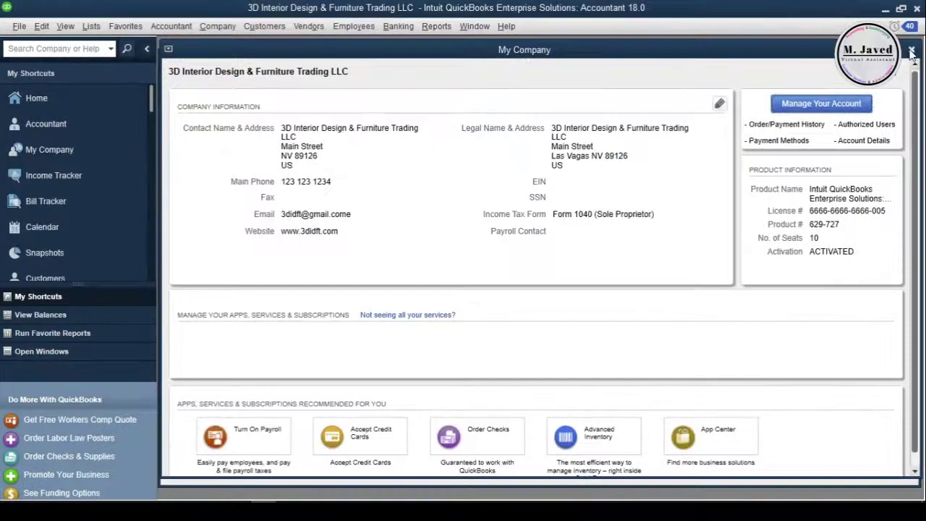
click(909, 51)
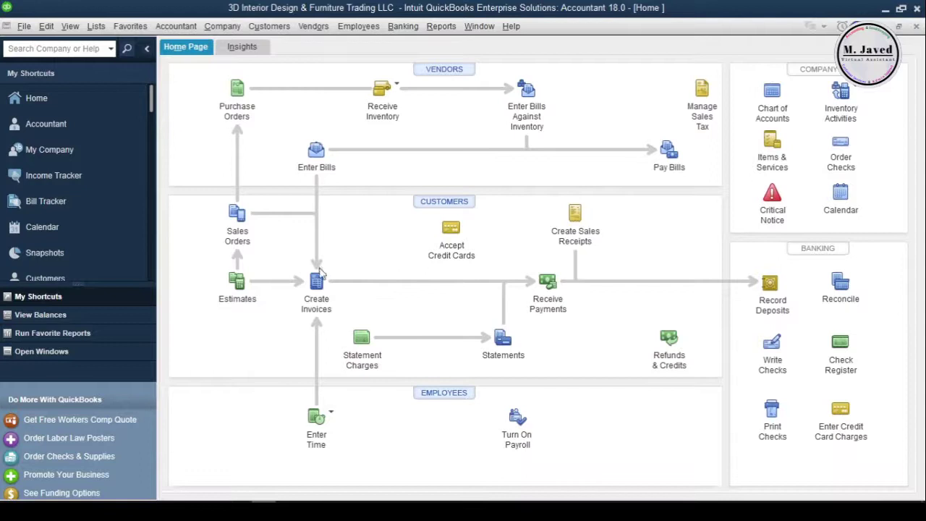
Step: Print-preview invoice #18 to confirm the new LLC name in the header, then close it
click(316, 284)
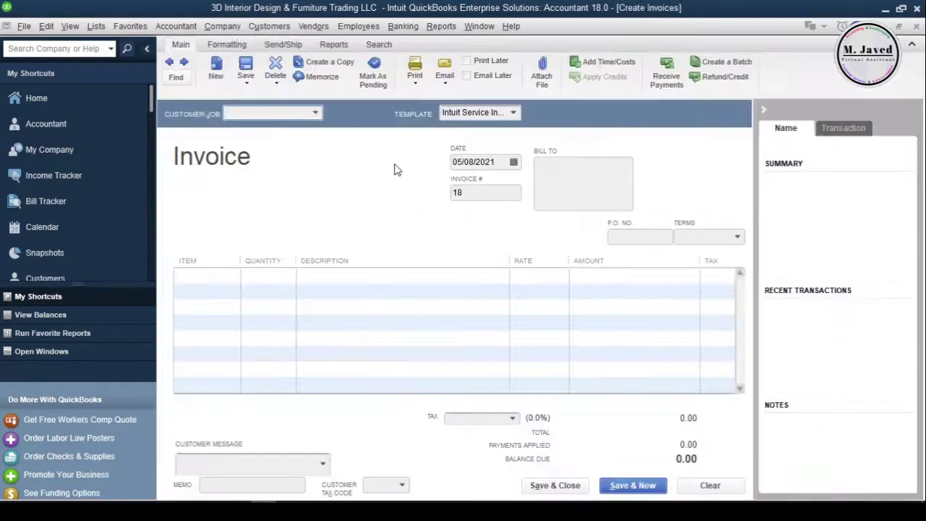
click(415, 84)
click(419, 95)
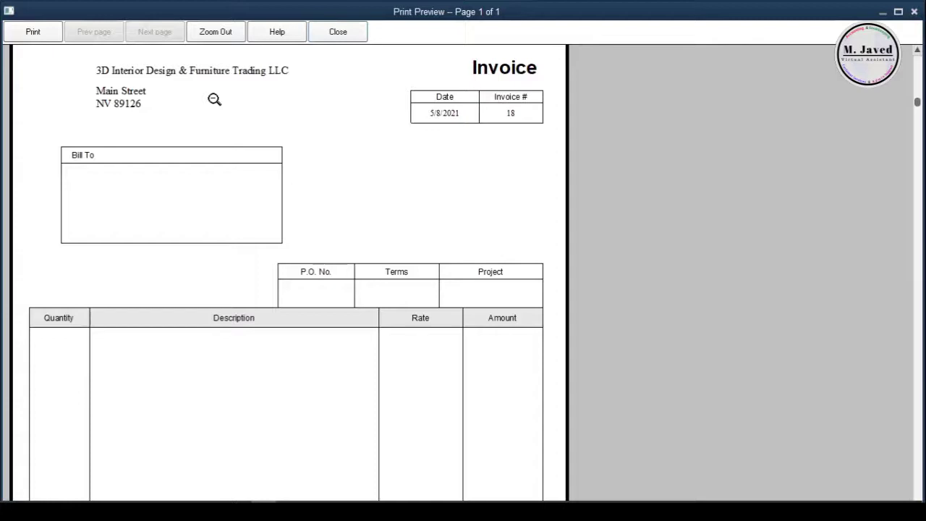
click(365, 33)
click(918, 29)
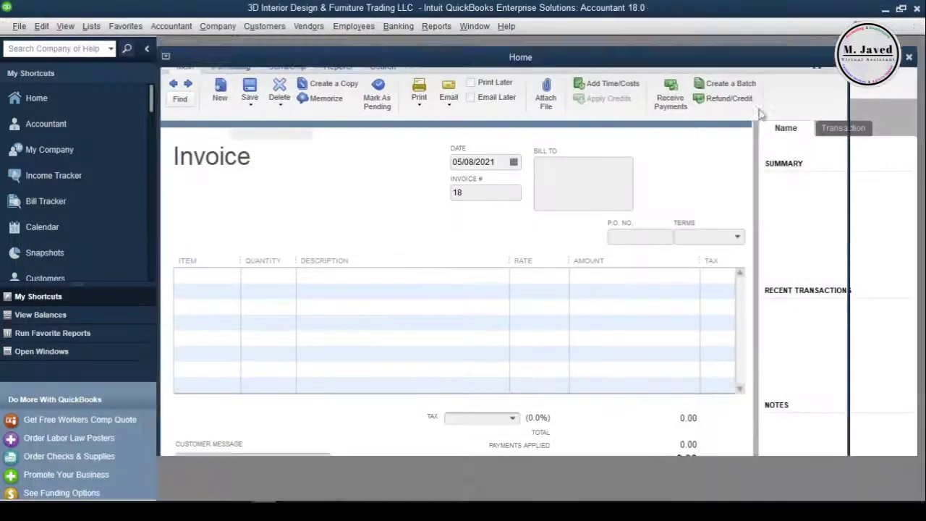